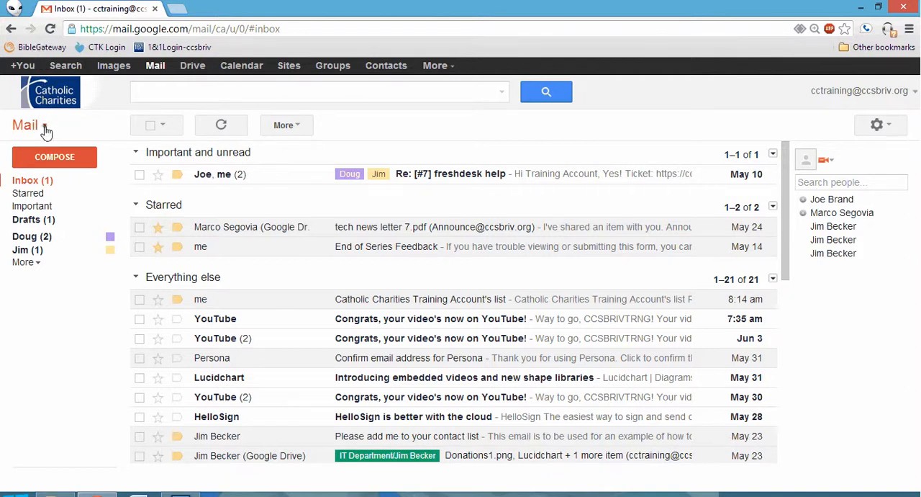
Open the Tasks list and add a task named "Make a video"
left_click(45, 130)
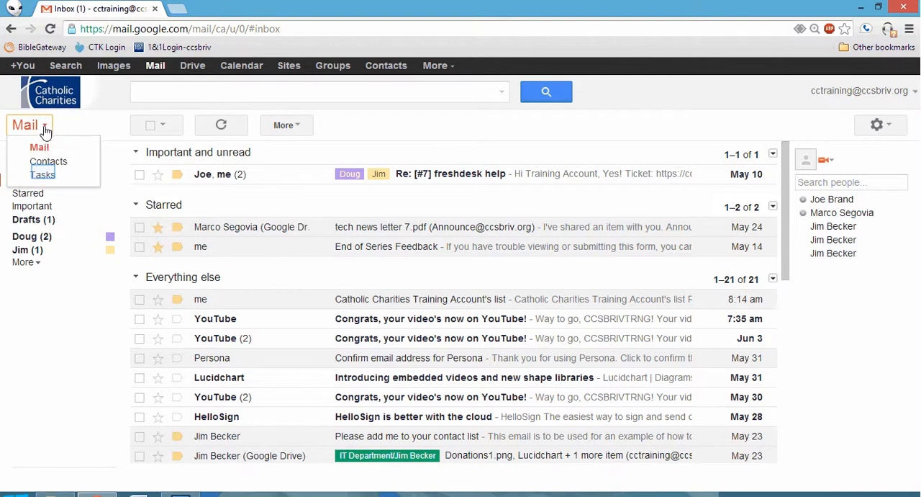
left_click(43, 175)
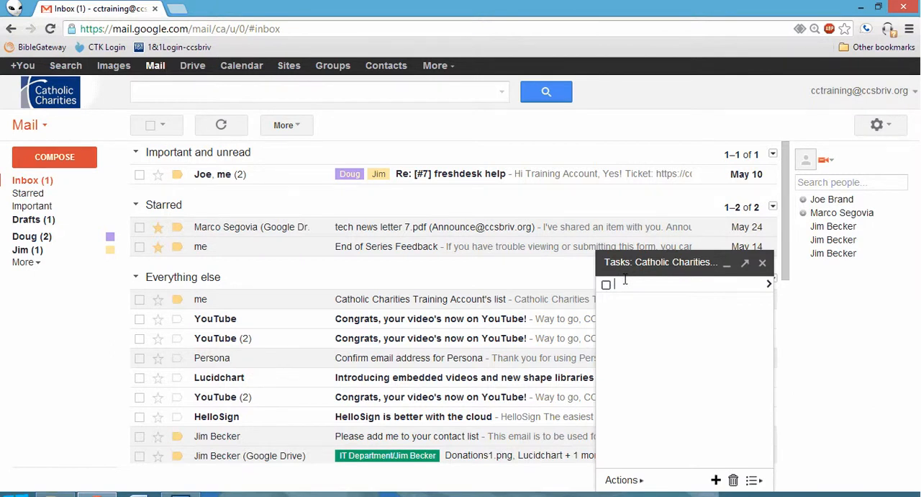
type("Make a video")
key("Return")
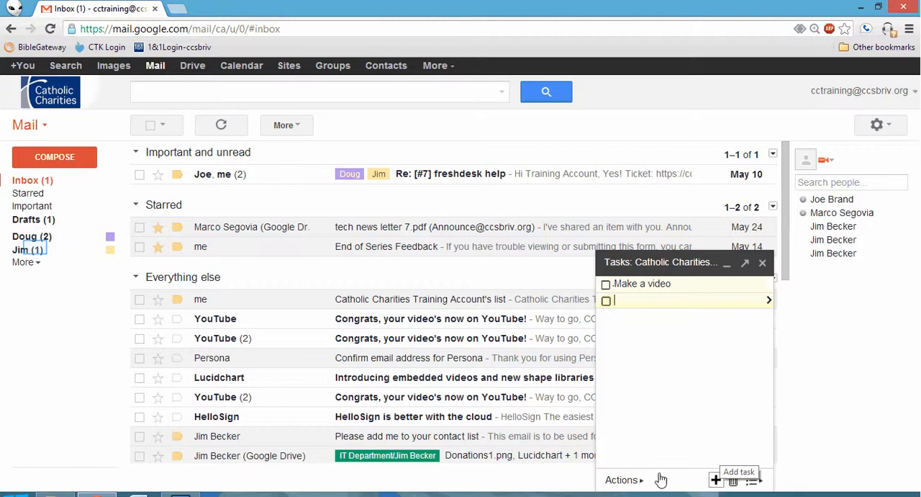
Add the forwarded webinar reminder email, filed under the staff member's IT Department sublabel, to the task list
left_click(36, 252)
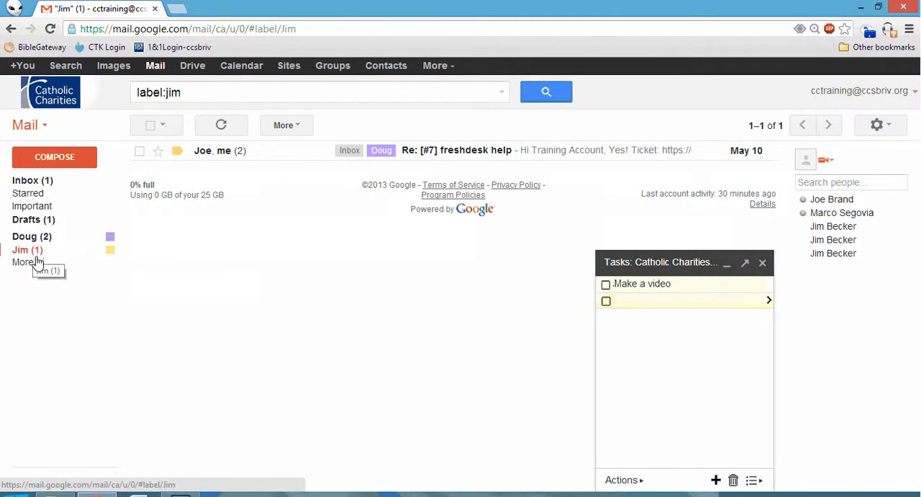
left_click(34, 262)
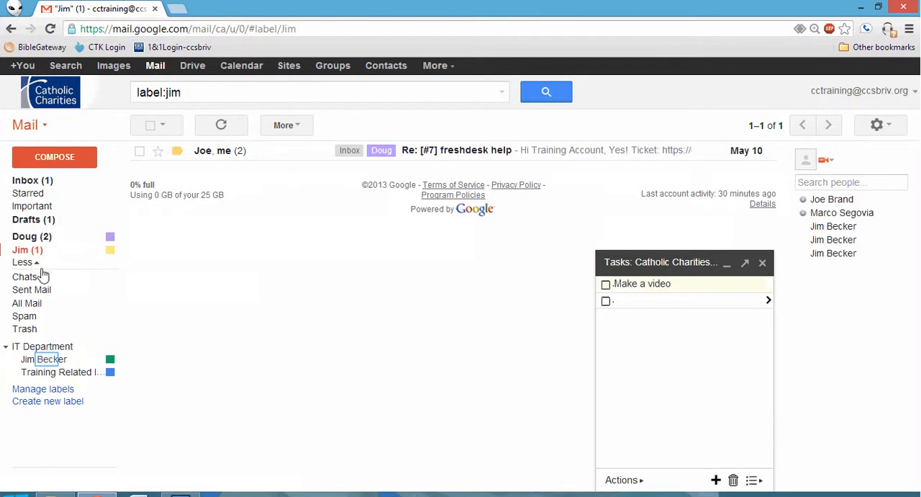
left_click(47, 364)
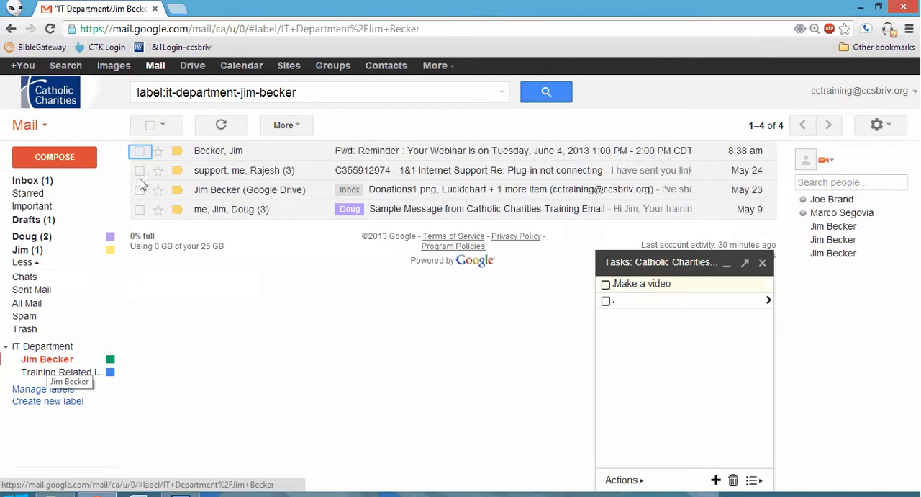
left_click(139, 151)
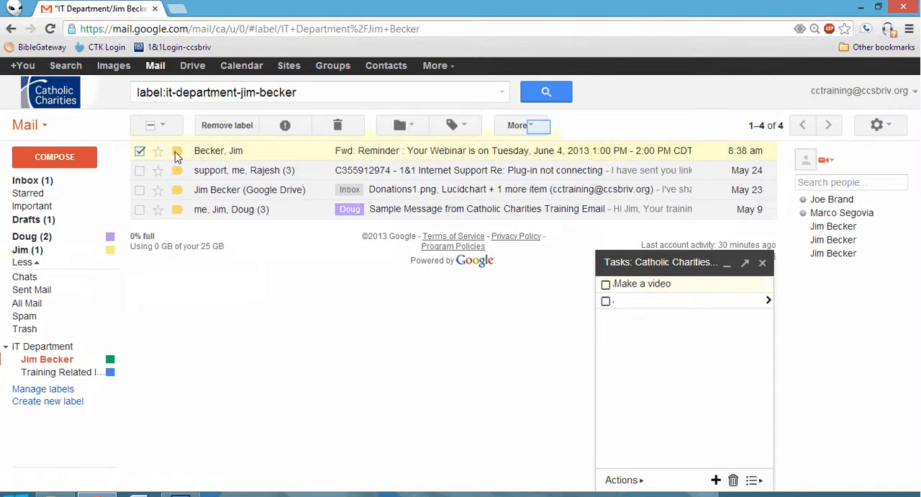
left_click(540, 128)
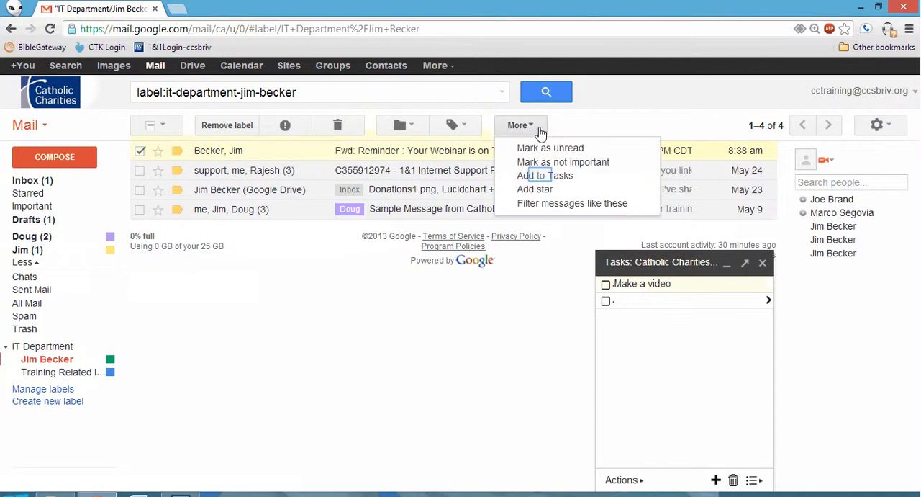
left_click(542, 177)
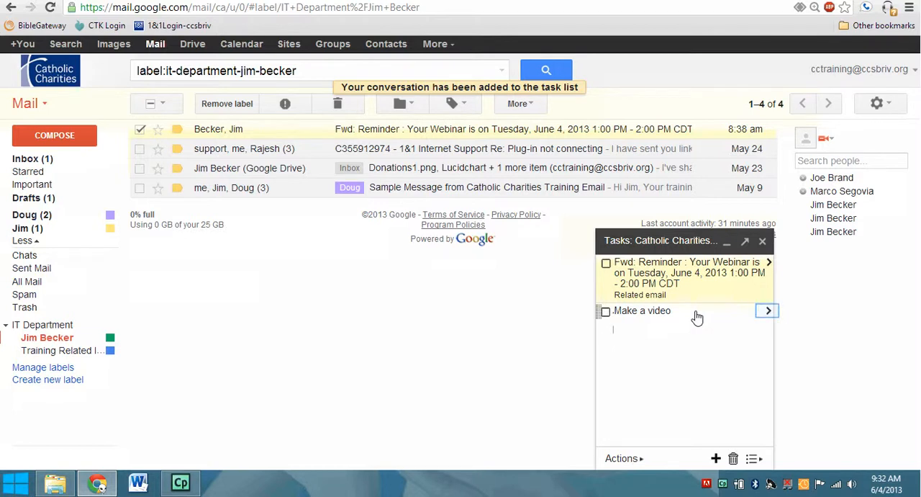
Set the due date of the "Make a video" task to June 4, 2013
left_click(769, 314)
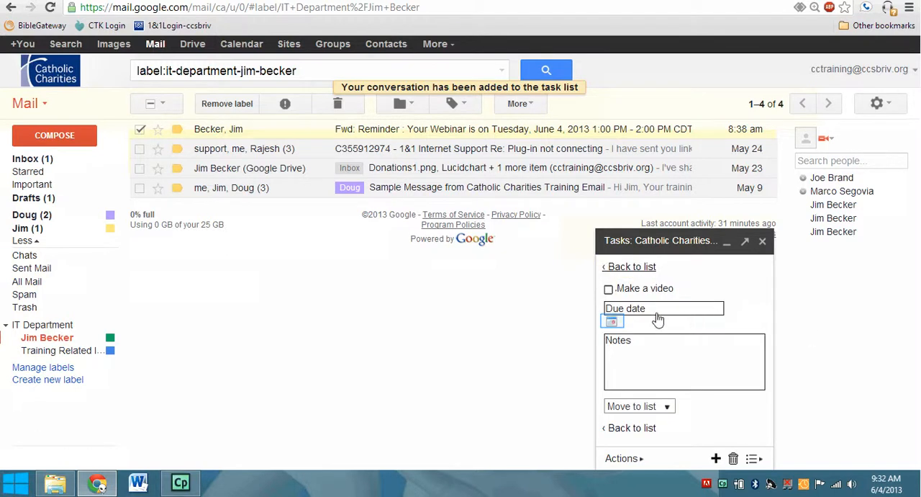
left_click(613, 325)
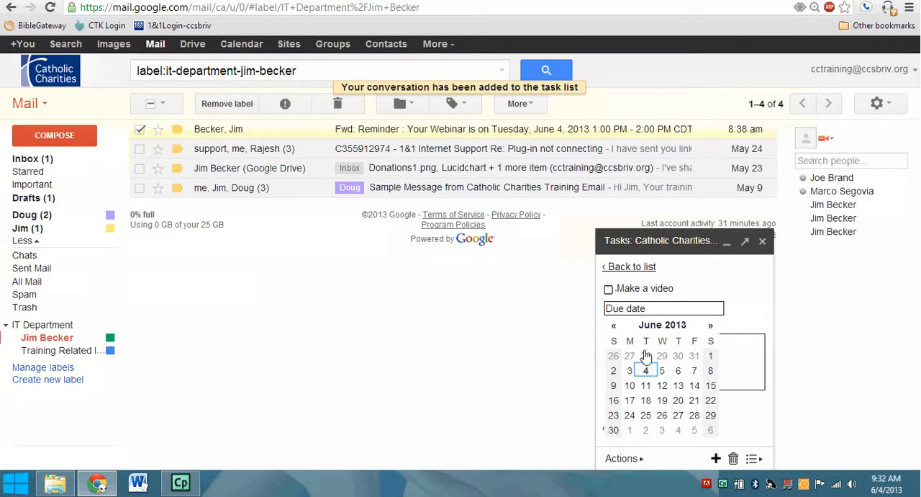
left_click(645, 372)
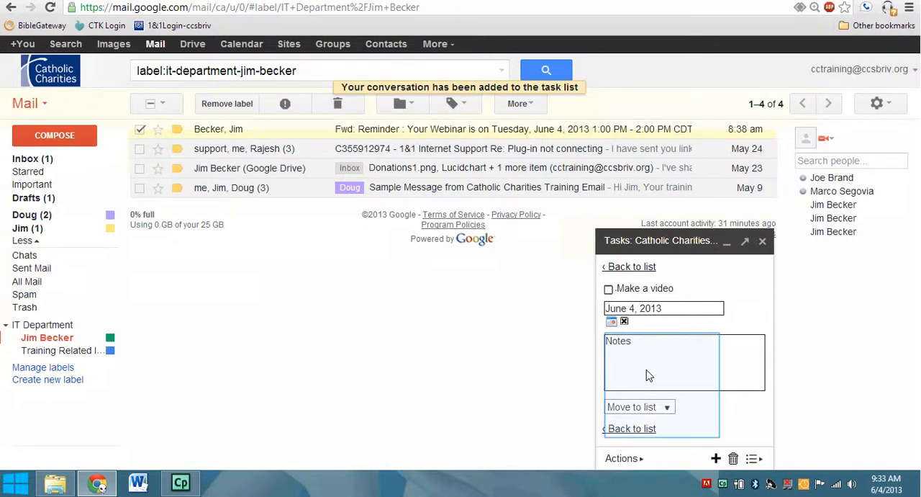
Move the "Make a video" task to the staff member's personal task list and switch to that list
left_click(669, 408)
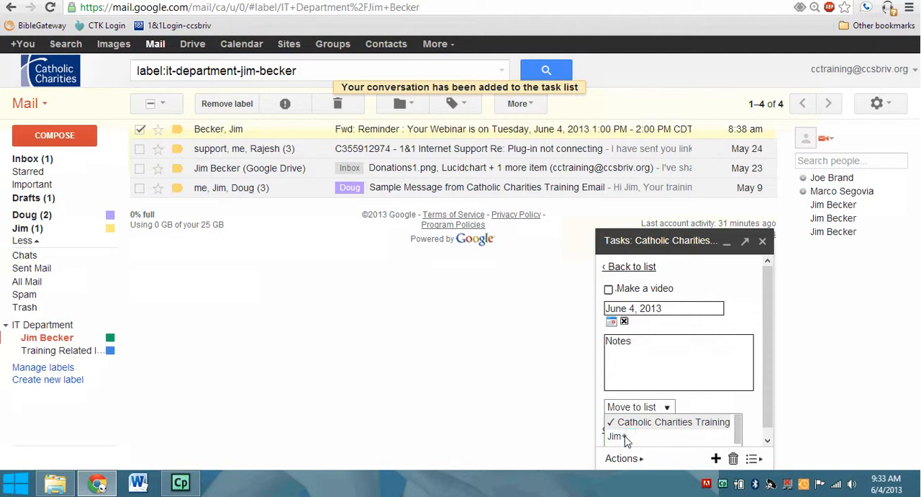
left_click(625, 437)
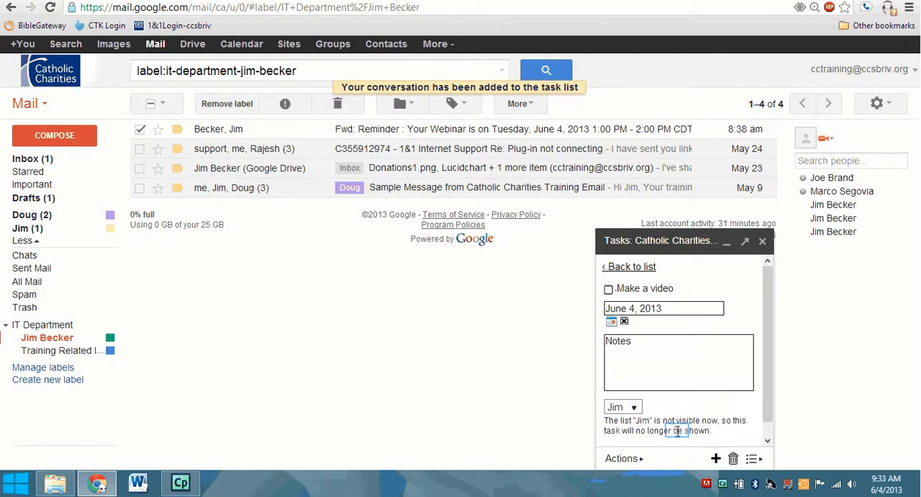
scroll(677, 430, "down", 1)
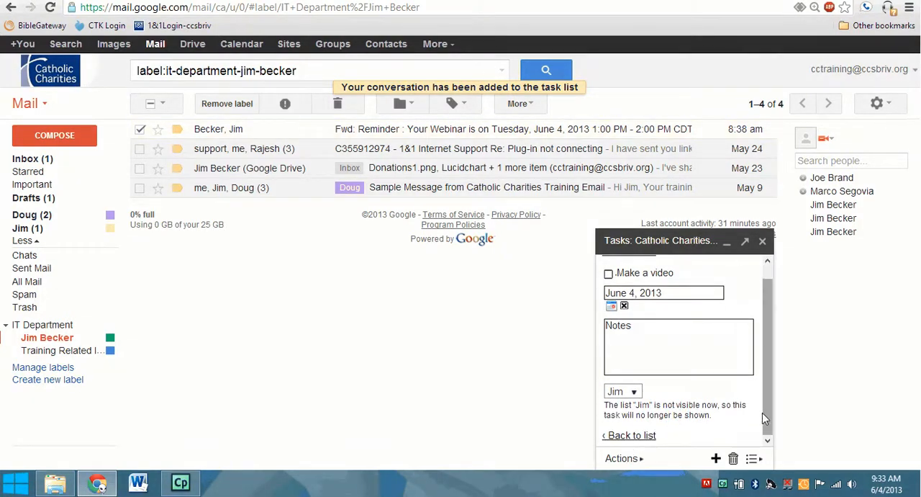
left_click_drag(765, 413, 763, 403)
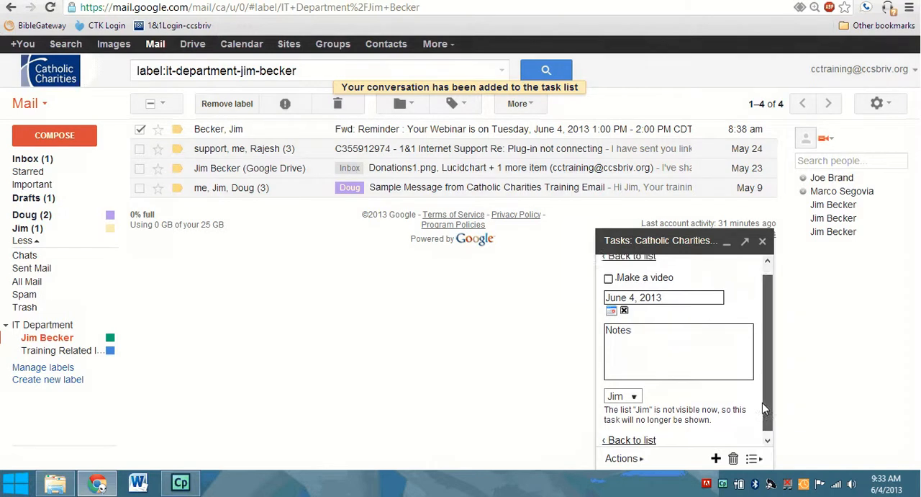
left_click(639, 257)
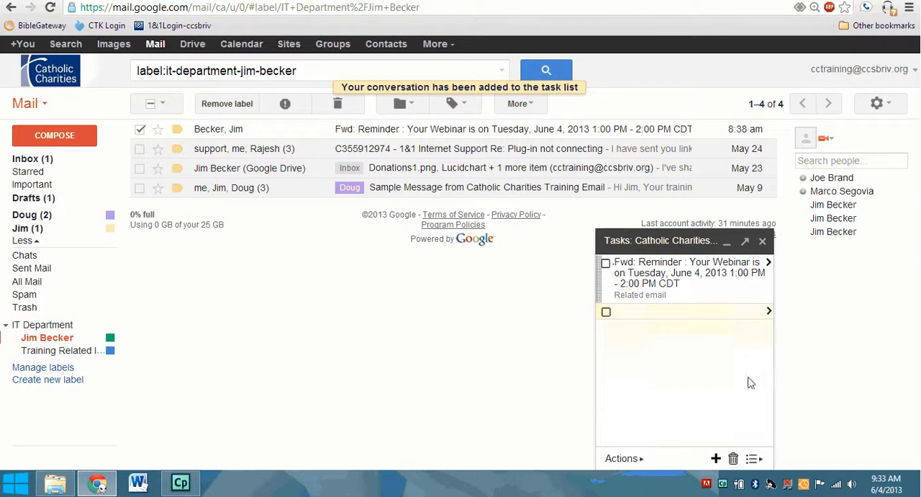
left_click(753, 459)
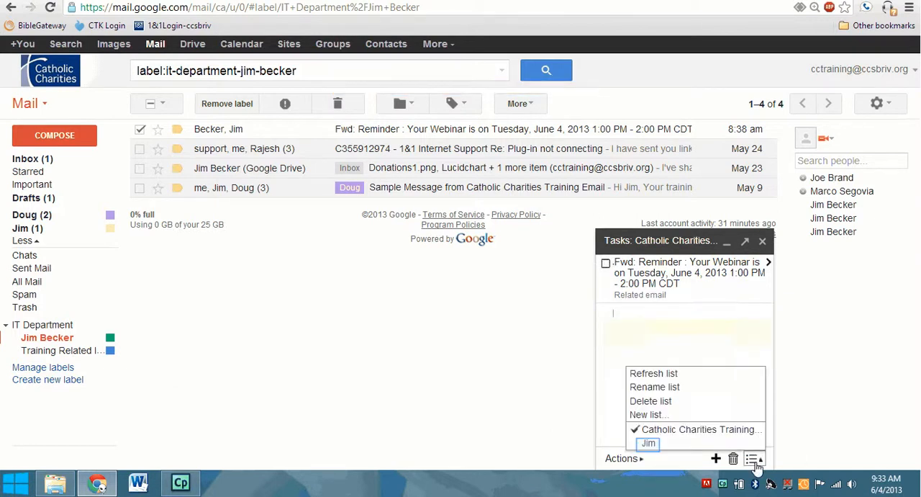
left_click(650, 444)
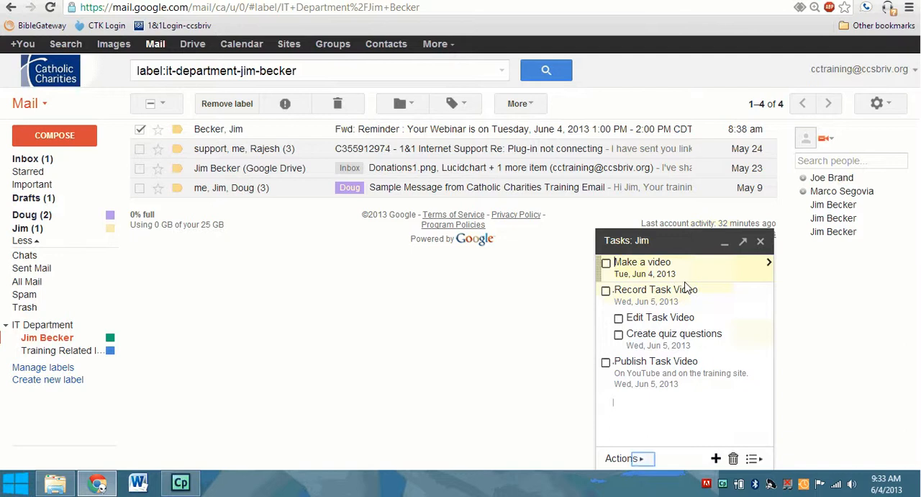
Create an email of the current task list and address it to the staff member's ccsbriv.org contact
left_click(643, 459)
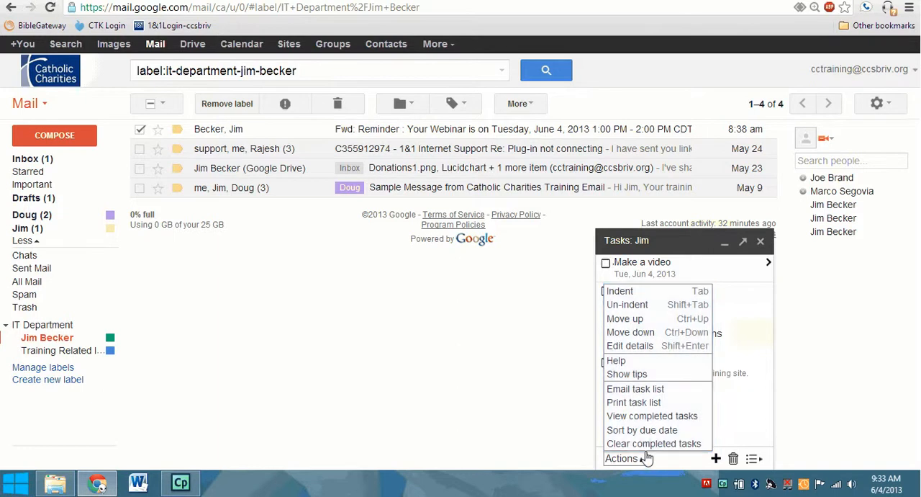
left_click(650, 390)
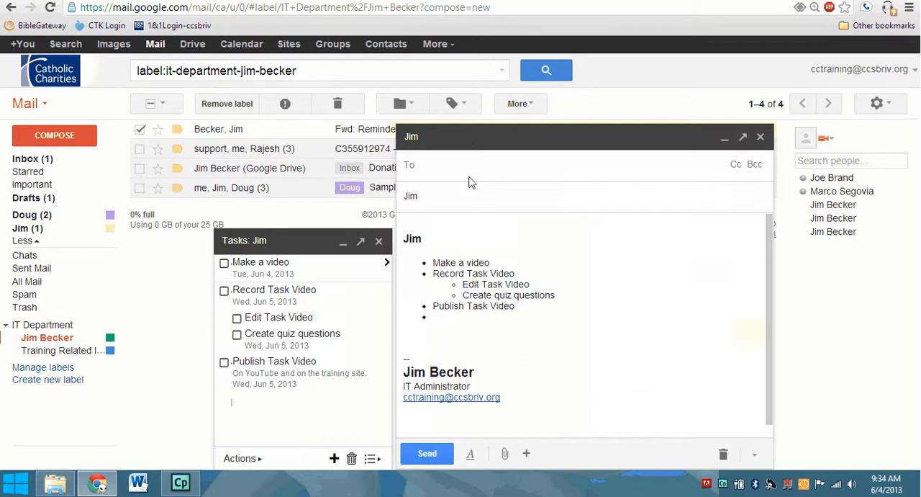
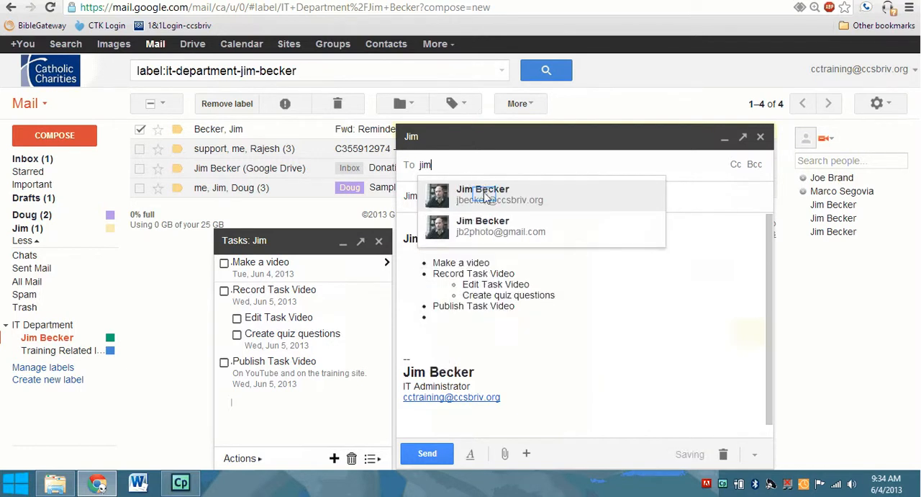
left_click(486, 195)
Append "'s Tasks for today" to the name in the email's subject and send the message
left_click(432, 199)
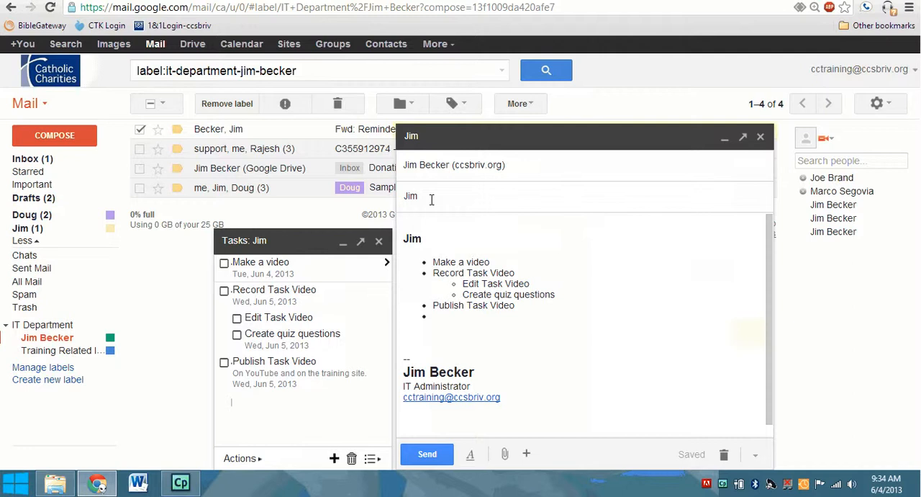
type("'s Tasks for today")
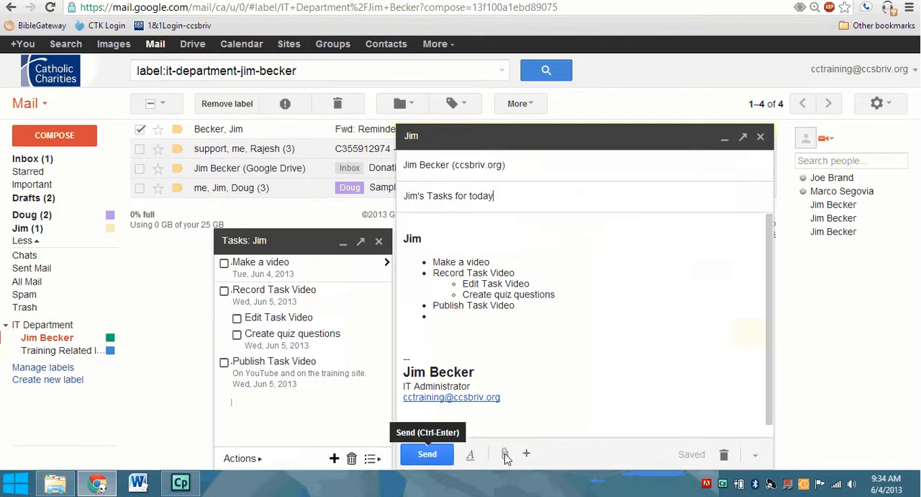
mouse_move(516, 460)
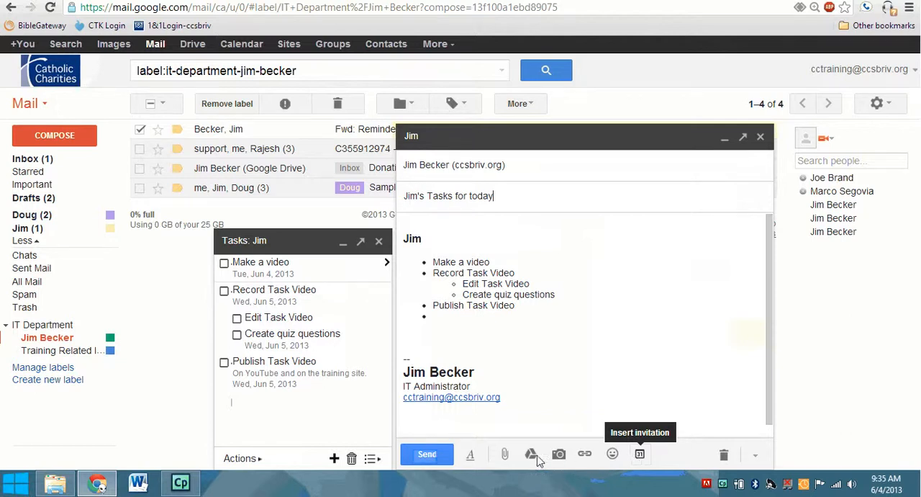
left_click(427, 455)
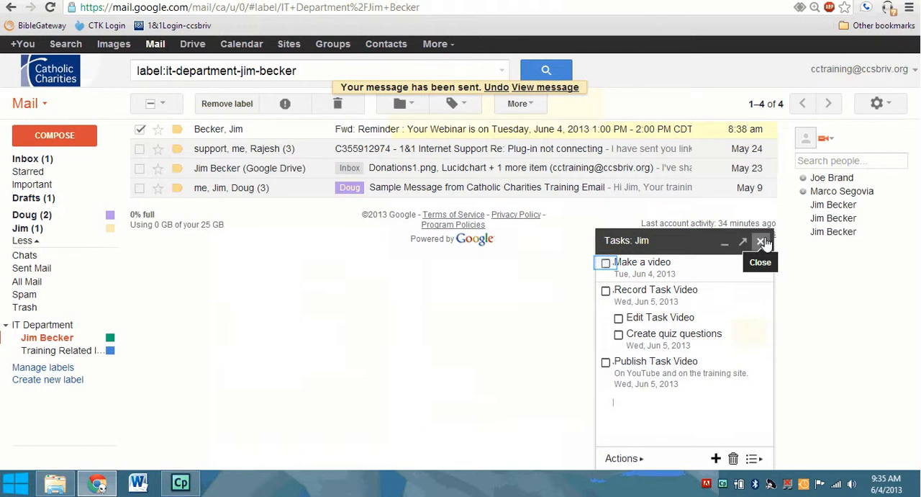
Mark the "Make a video" task as completed and clear completed tasks from the list
left_click(606, 264)
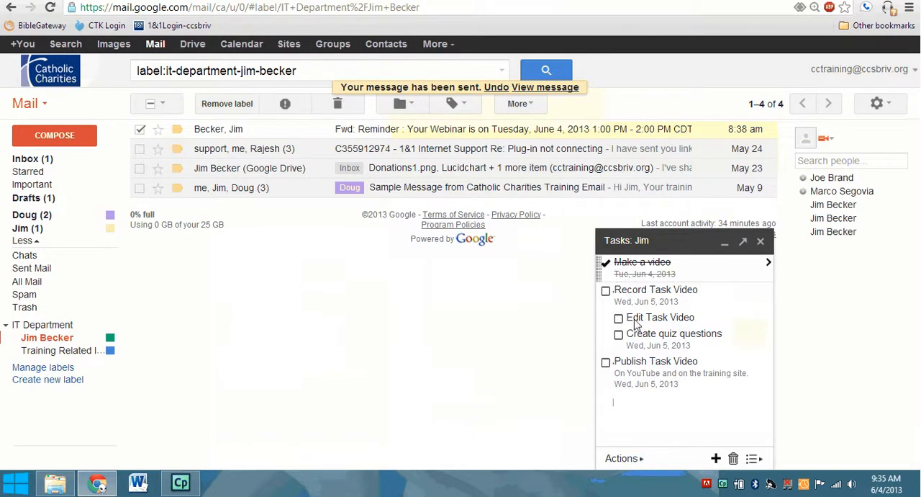
left_click(622, 459)
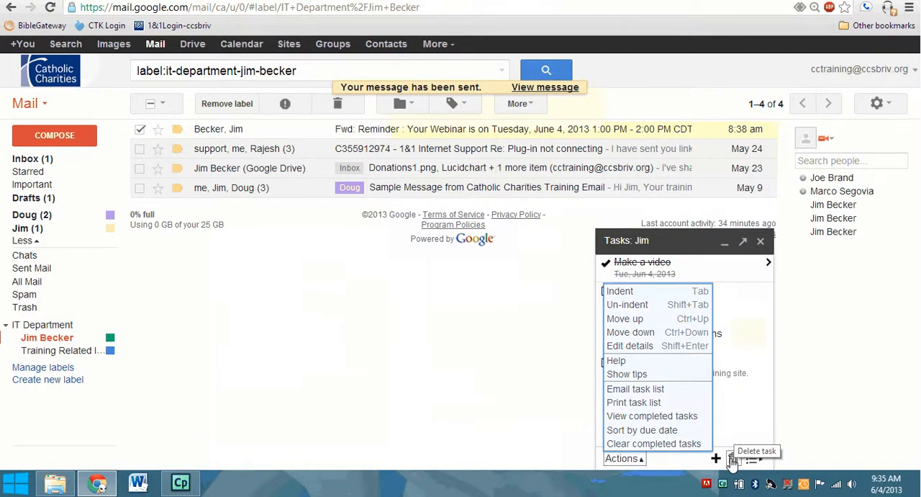
left_click(681, 444)
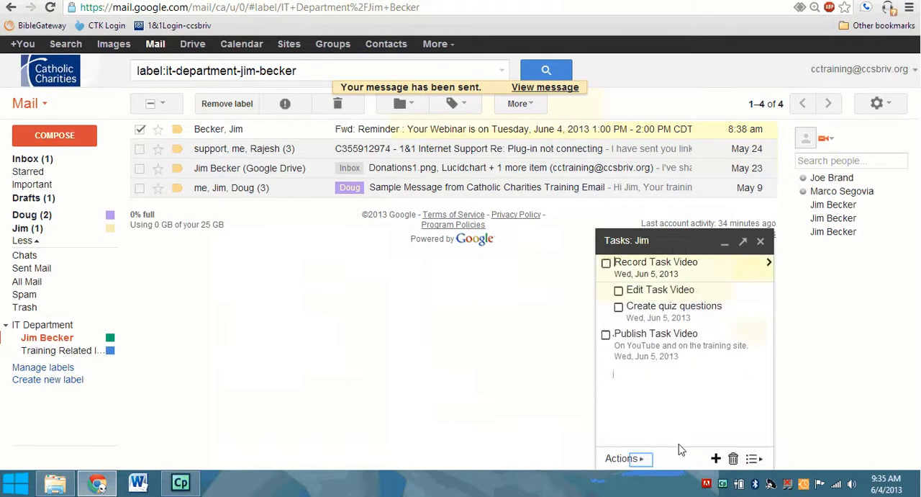
View the completed tasks of the current list
left_click(644, 459)
left_click(645, 415)
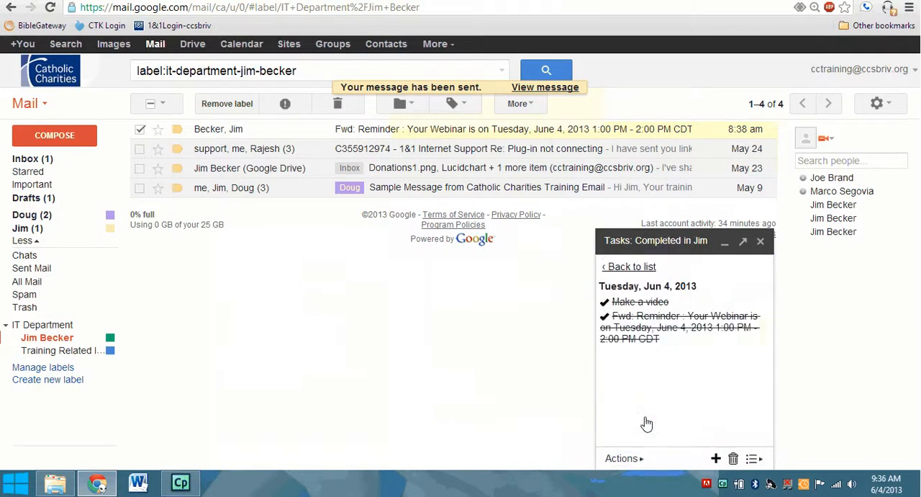